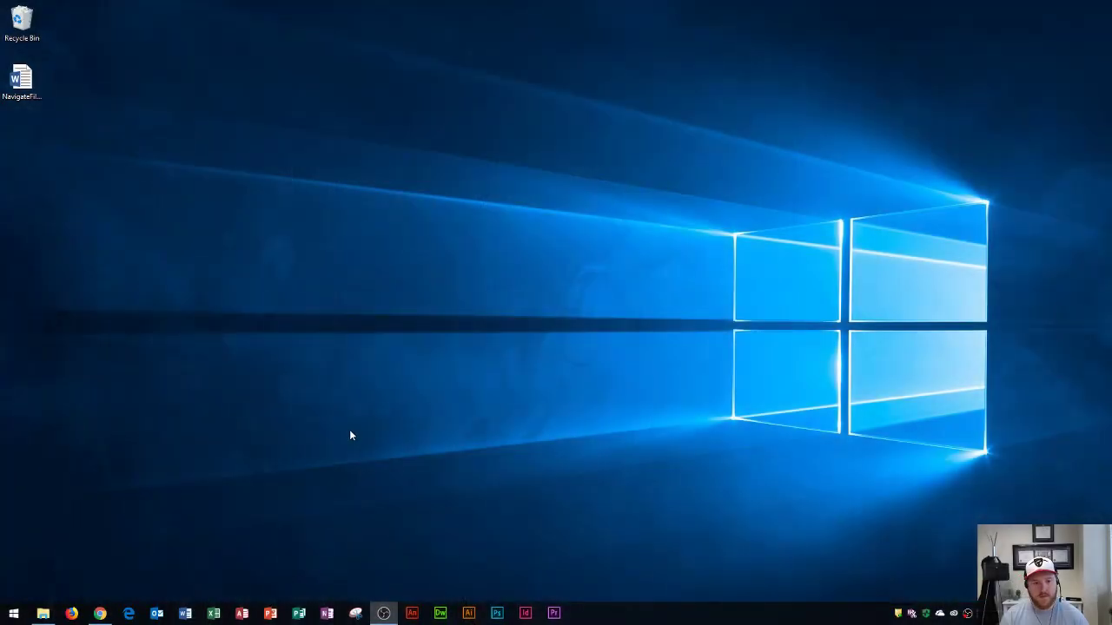
# Step: Start Word with a blank document and open NavigateFiles.docx from the Desktop folder
pyautogui.click(185, 613)
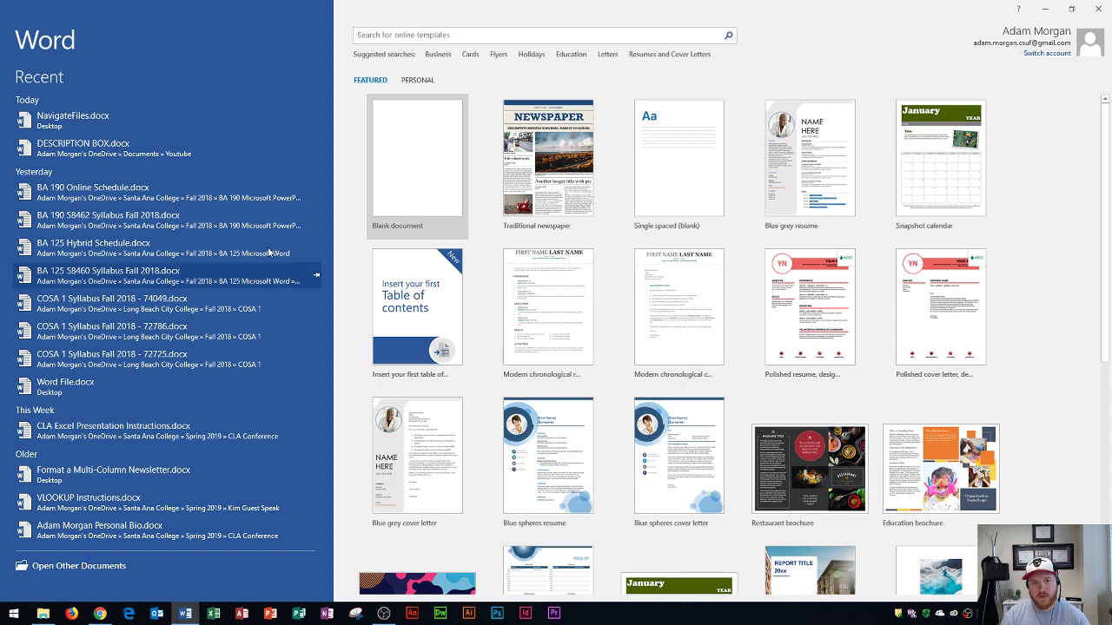
pyautogui.click(396, 165)
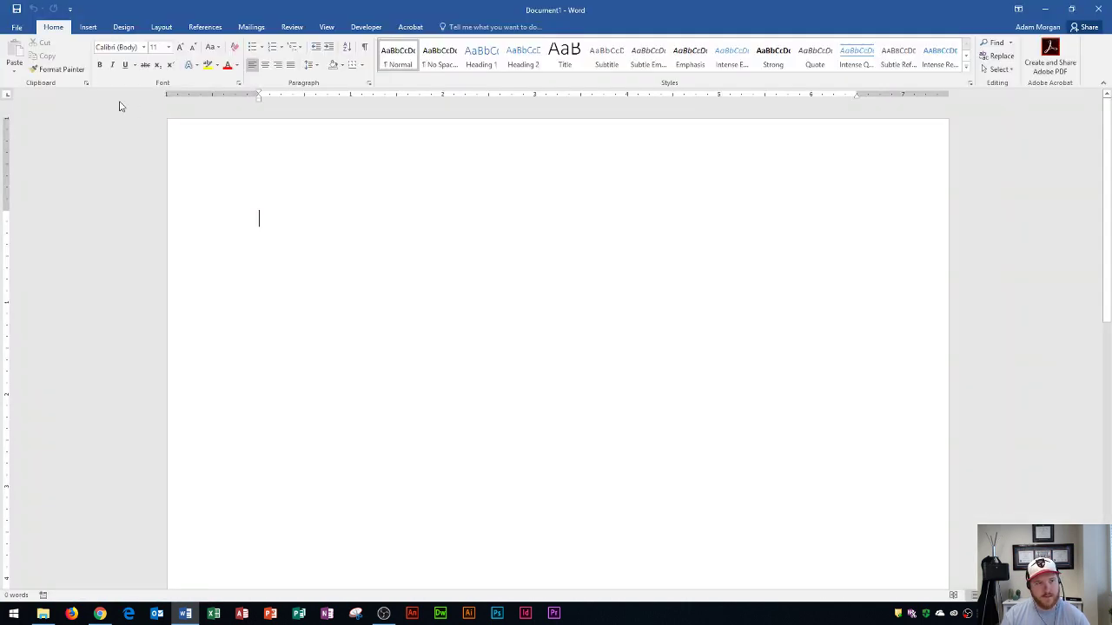
pyautogui.click(16, 26)
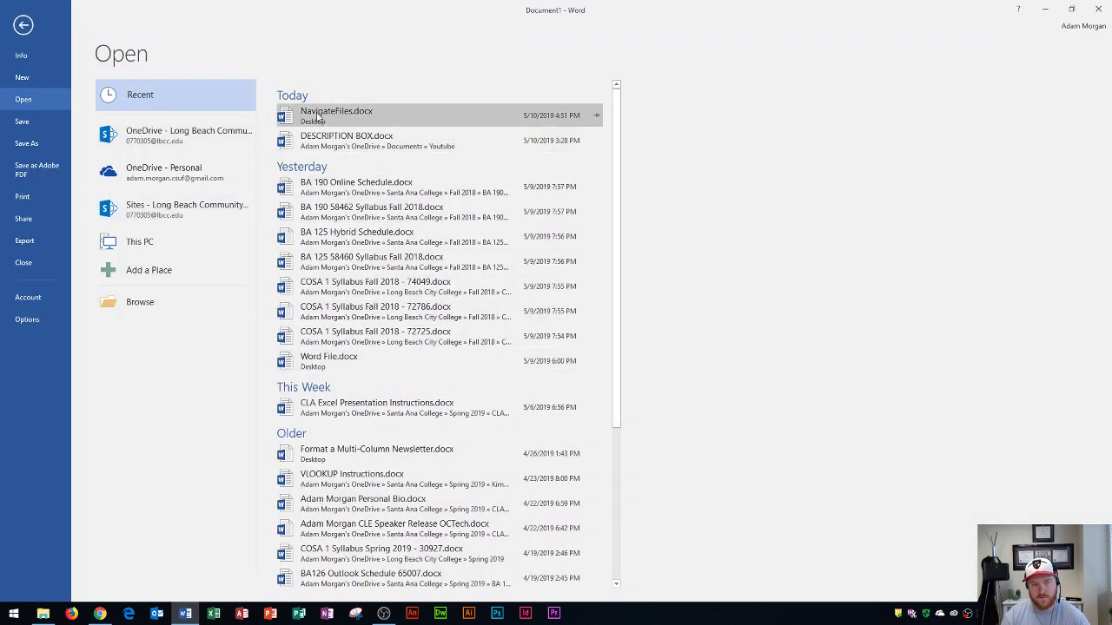
pyautogui.click(139, 305)
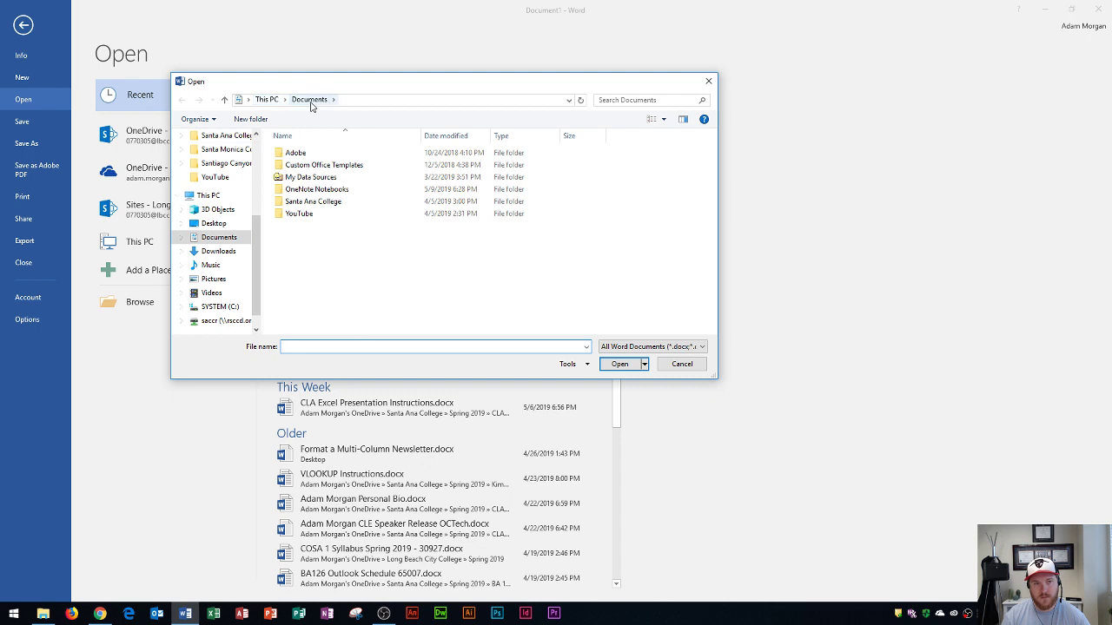
pyautogui.click(214, 224)
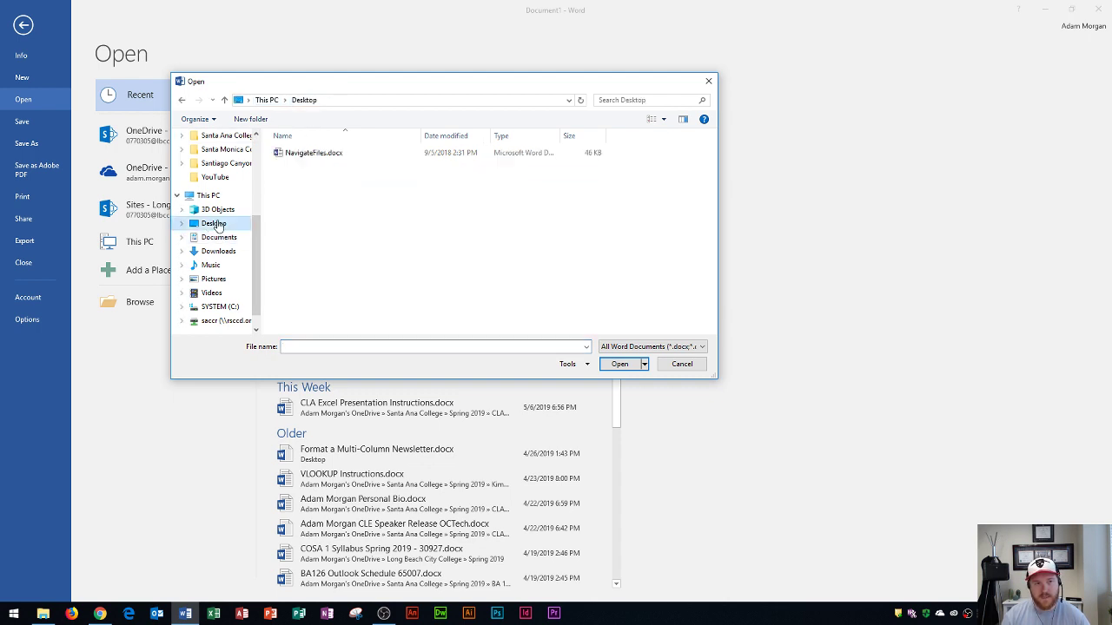
pyautogui.doubleClick(315, 153)
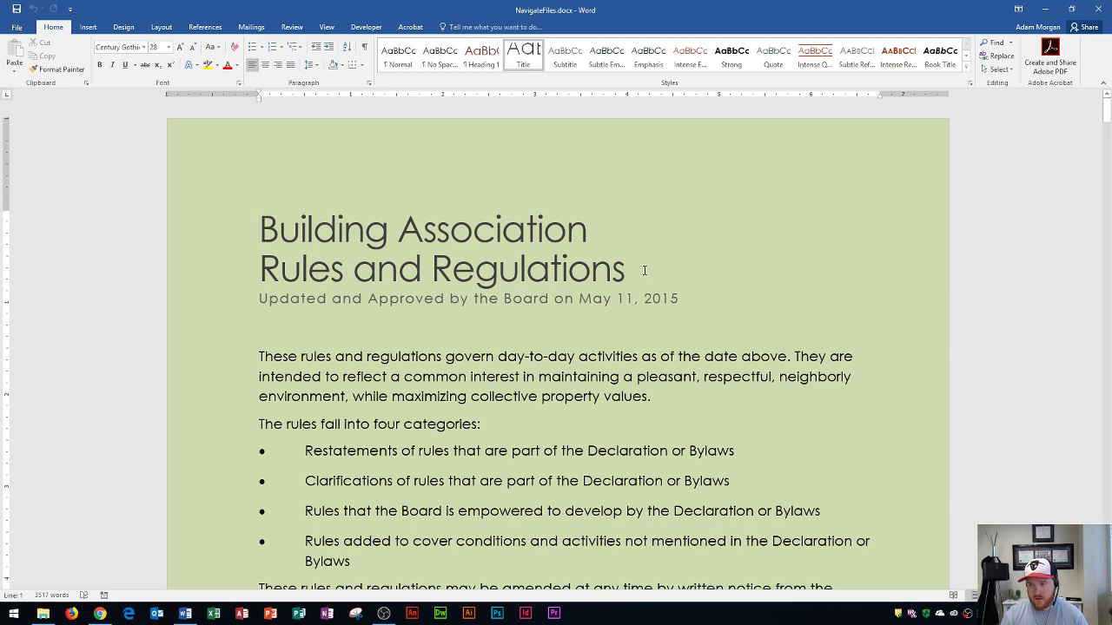
# Step: Place the cursor at the end of the title line "Rules and Regulations" and move it back and forth one word at a time
pyautogui.keyDown('ctrl'); pyautogui.scroll(3, 659, 280); pyautogui.keyUp('ctrl')
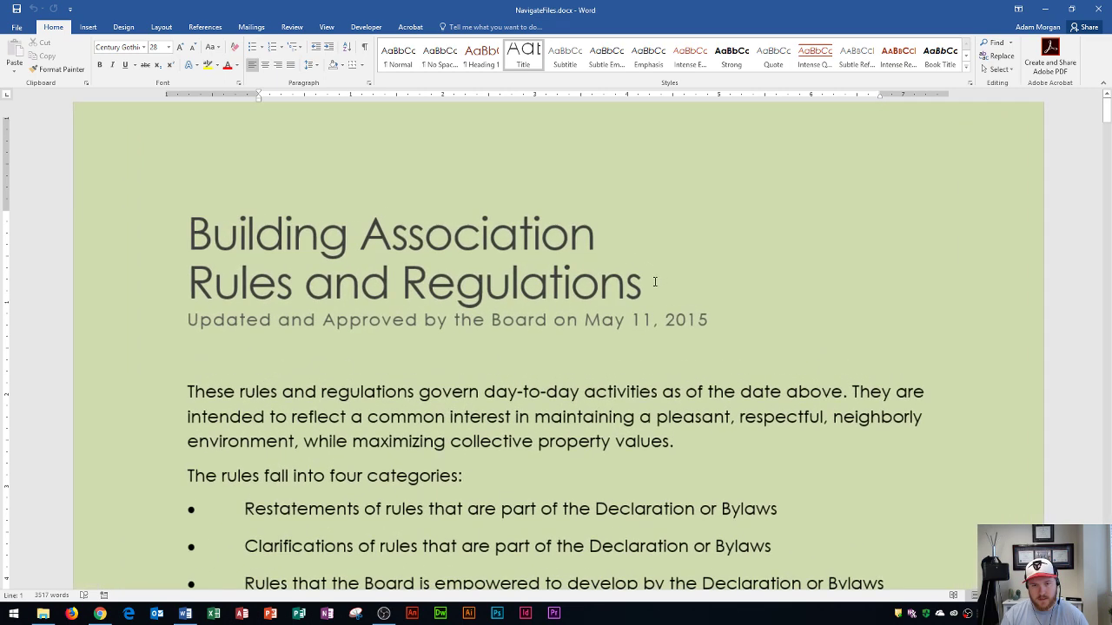
pyautogui.keyDown('ctrl'); pyautogui.scroll(2, 655, 281); pyautogui.keyUp('ctrl')
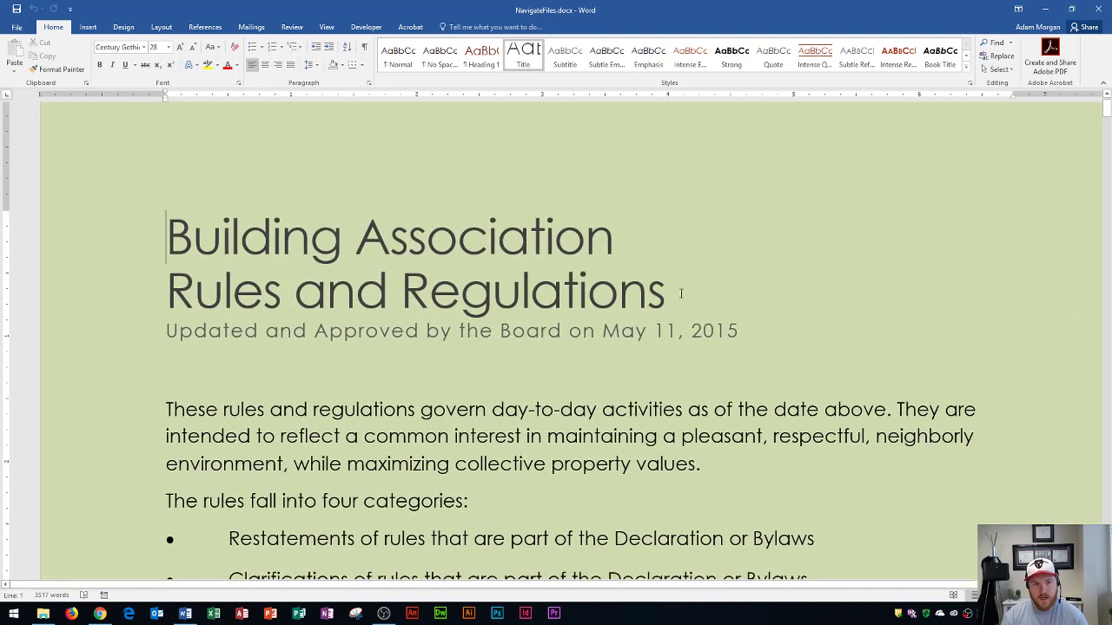
pyautogui.click(682, 297)
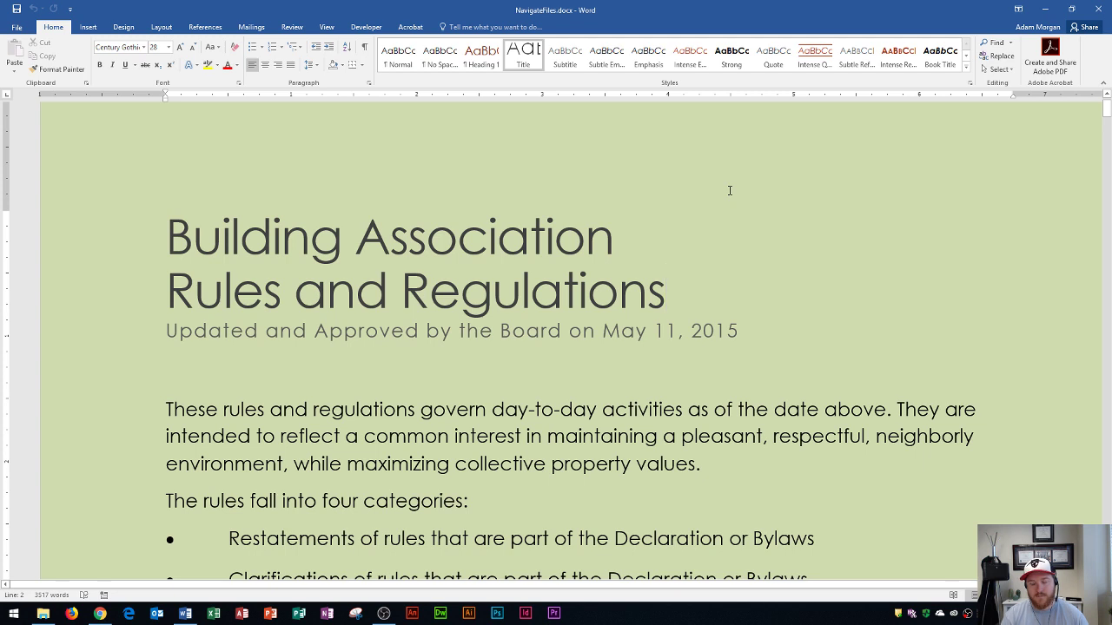
pyautogui.hotkey('ctrl', 'Left')
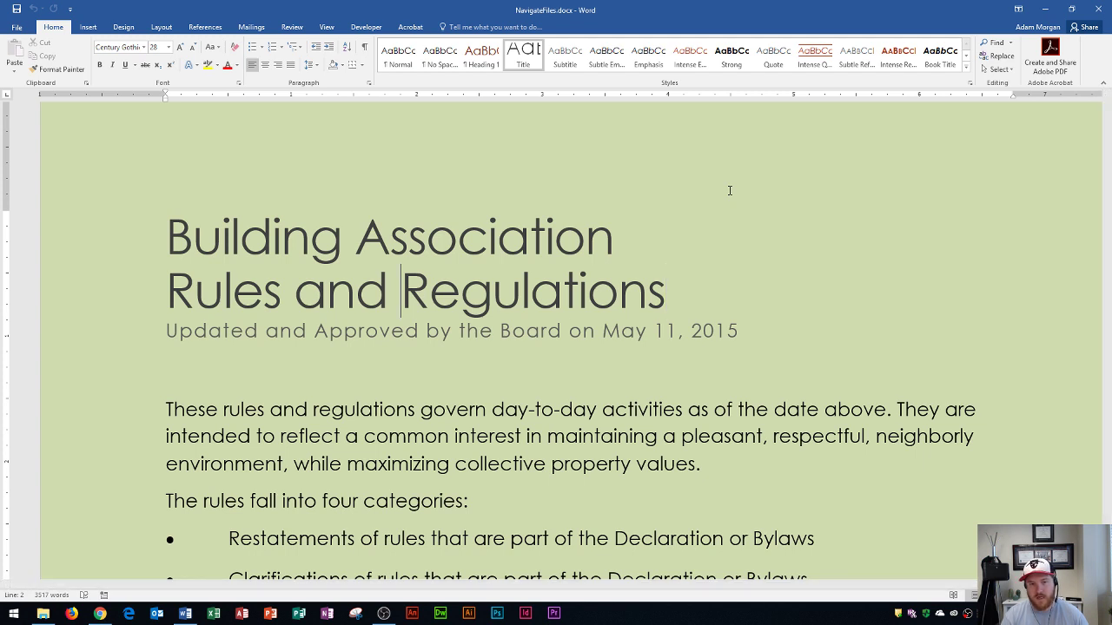
pyautogui.hotkey('ctrl', 'Right')
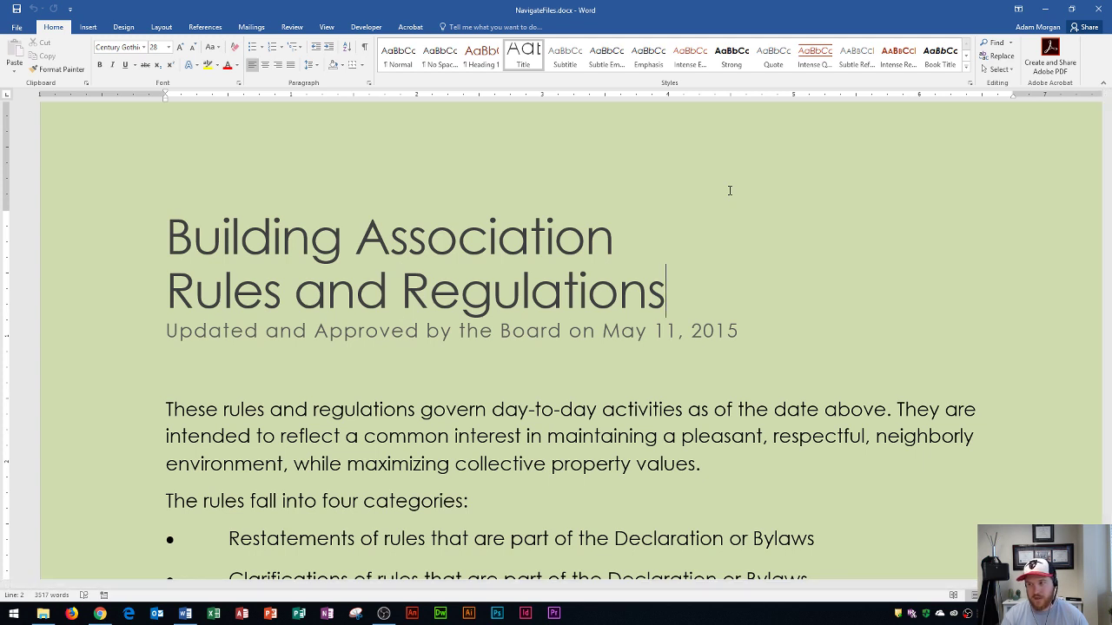
pyautogui.hotkey('ctrl', 'Left')
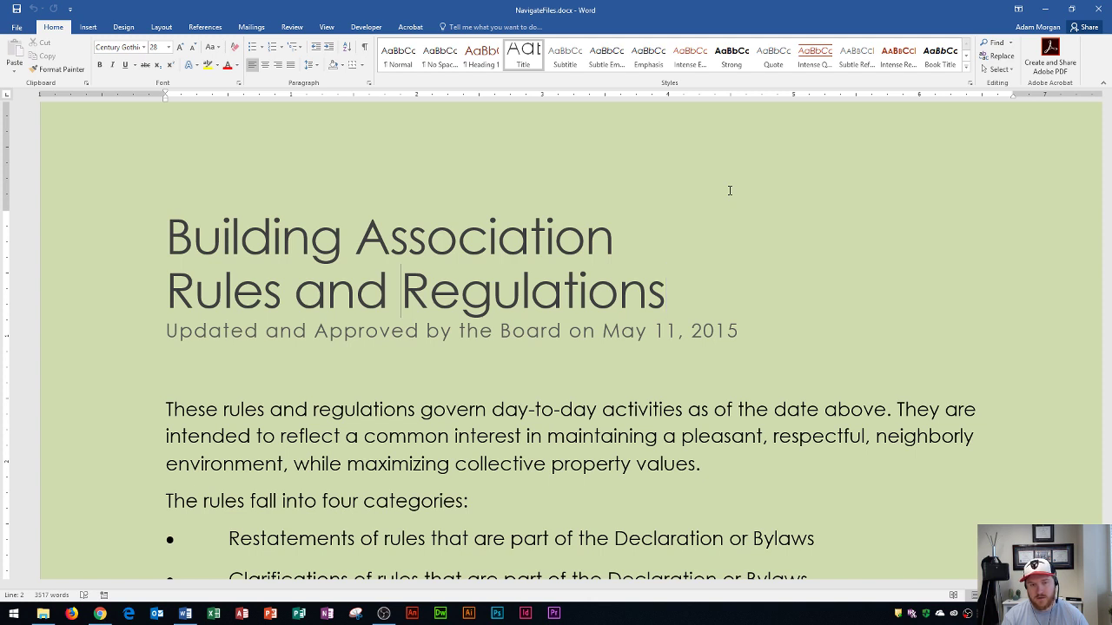
pyautogui.hotkey('ctrl', 'Right')
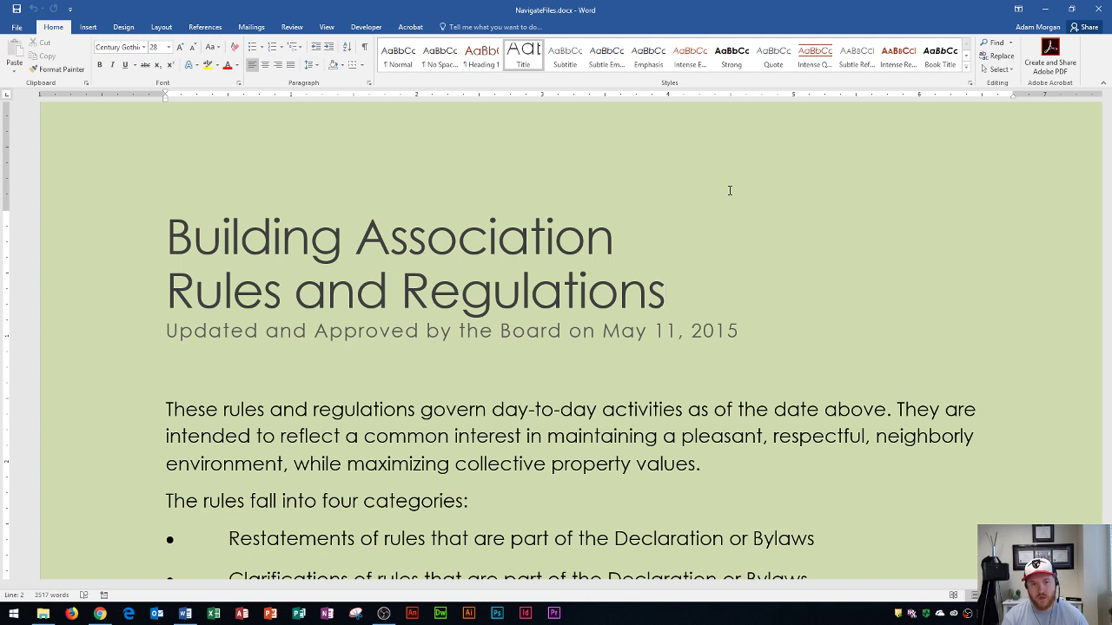
pyautogui.hotkey('ctrl', 'Left')
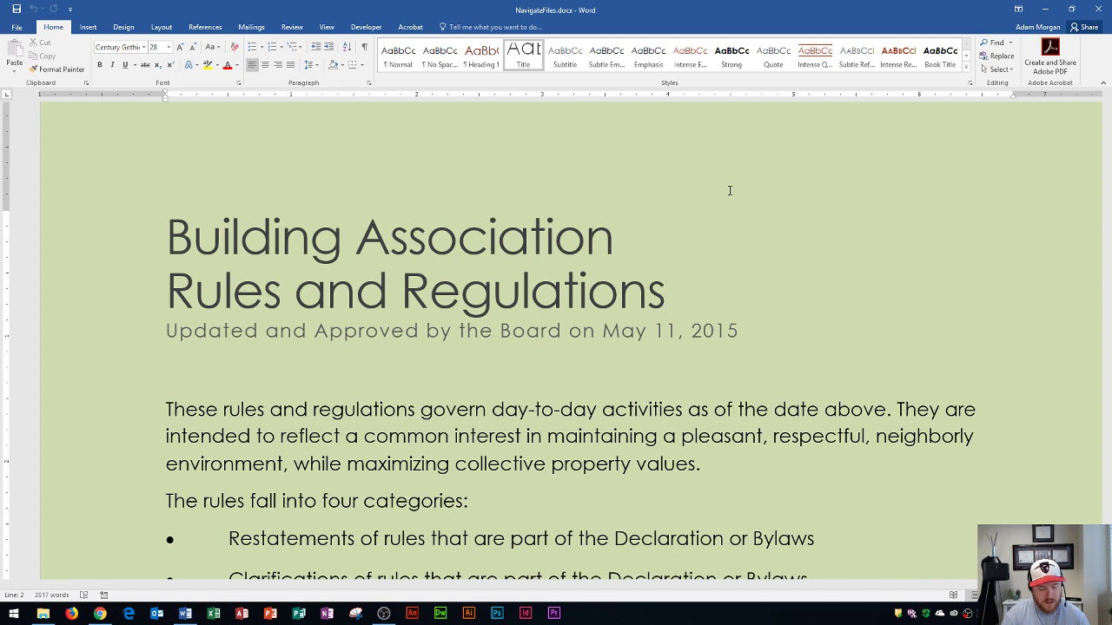
# Step: Jump to the very end of the document and return to its beginning
pyautogui.hotkey('ctrl', 'End')
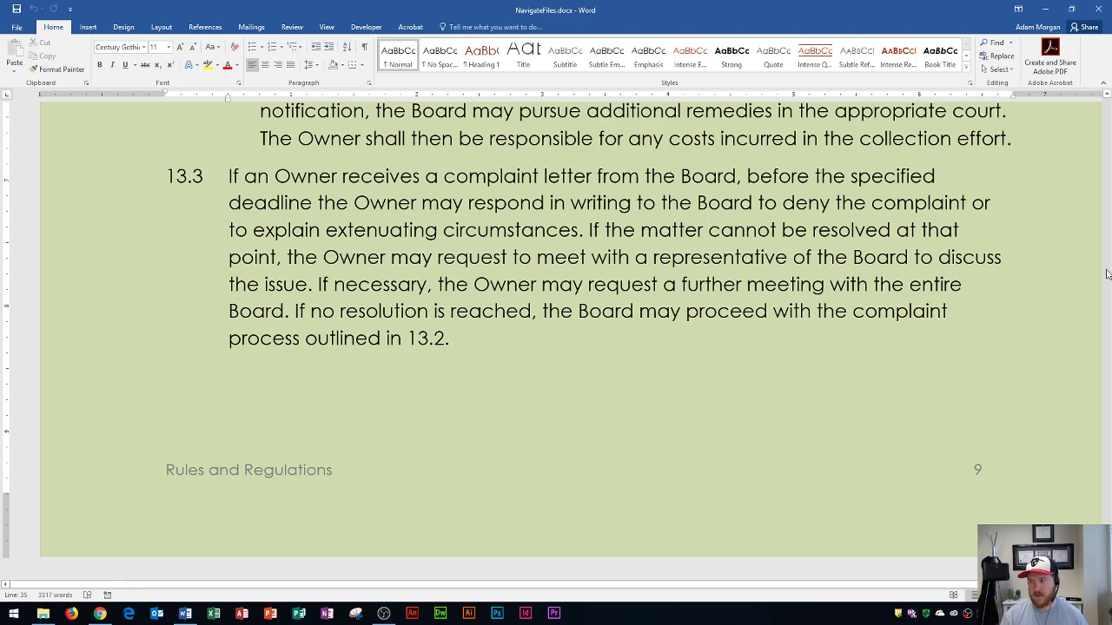
pyautogui.scroll(6, 1106, 274)
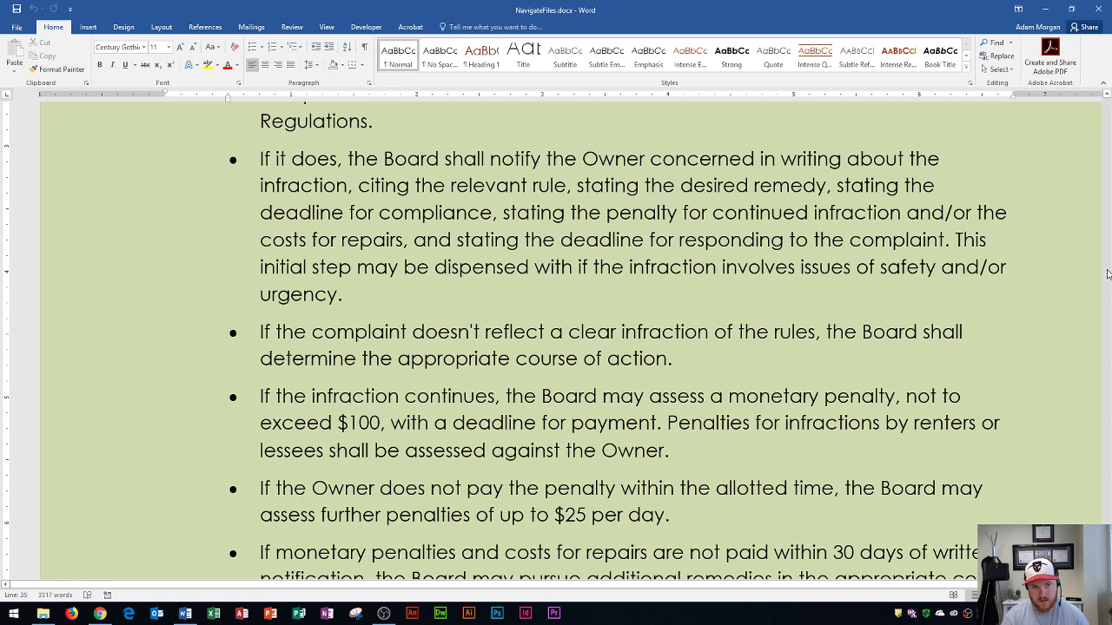
pyautogui.hotkey('ctrl', 'Home')
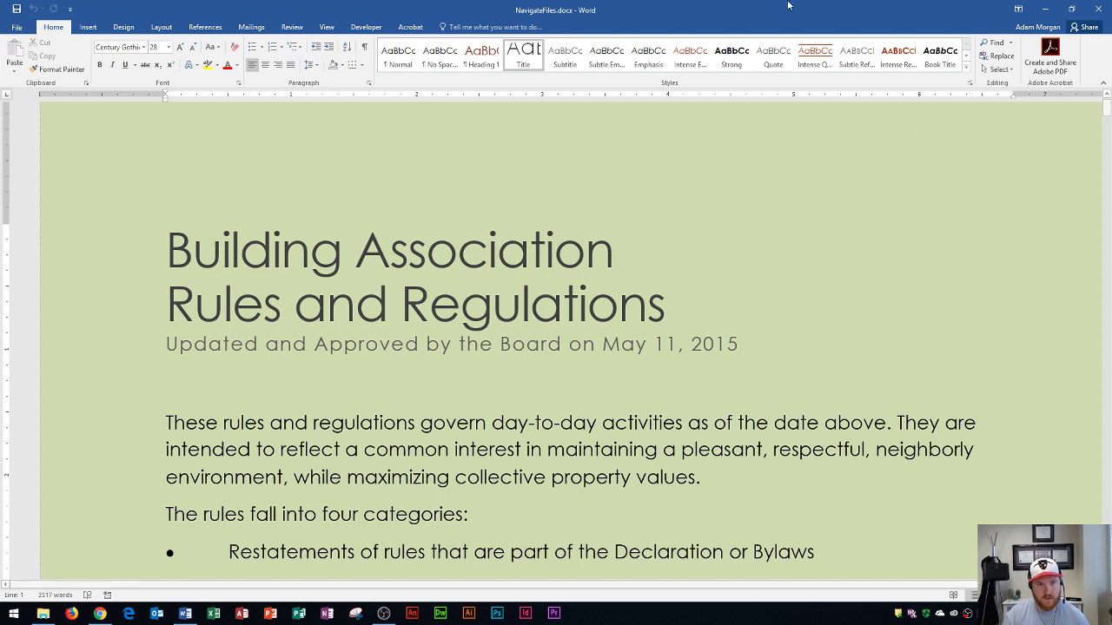
# Step: Show the Navigation pane and go to the heading "7. Landscaping"
pyautogui.click(326, 27)
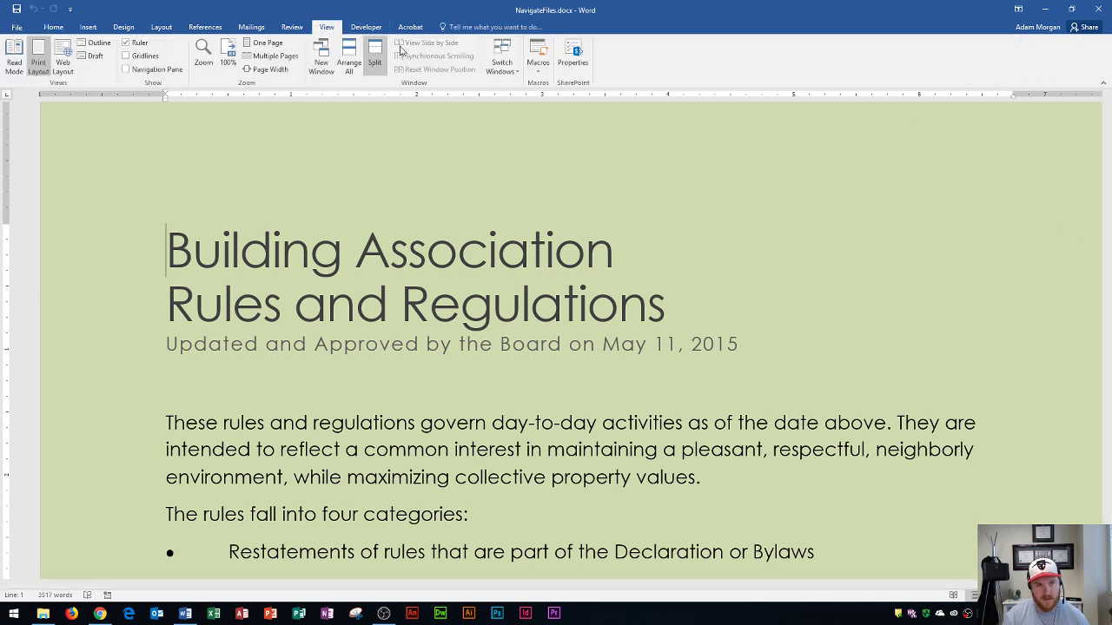
pyautogui.click(124, 71)
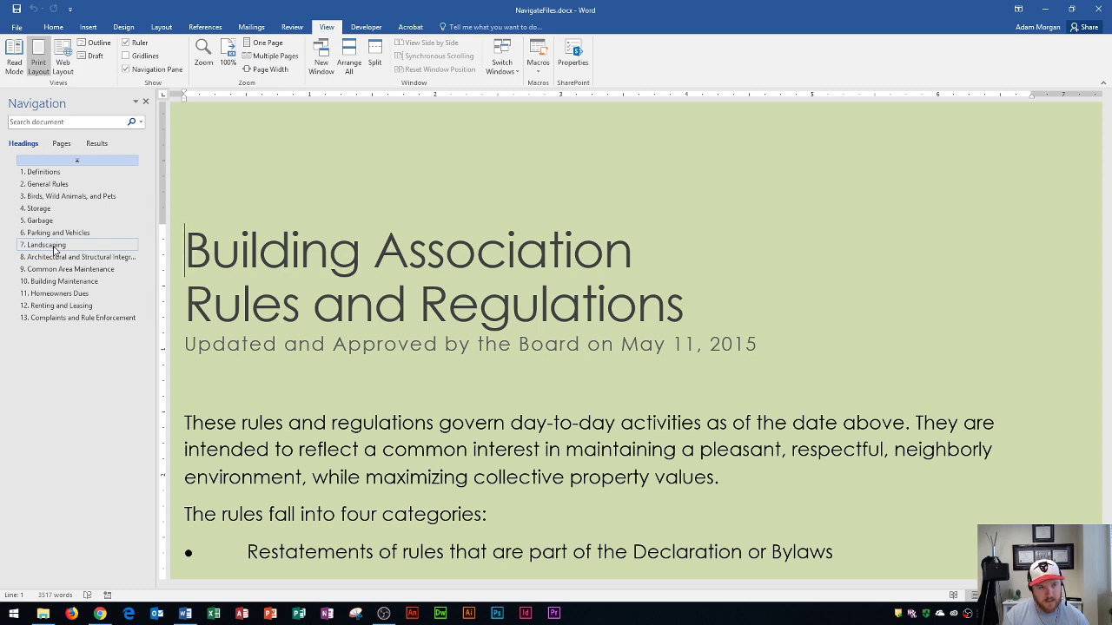
pyautogui.click(48, 245)
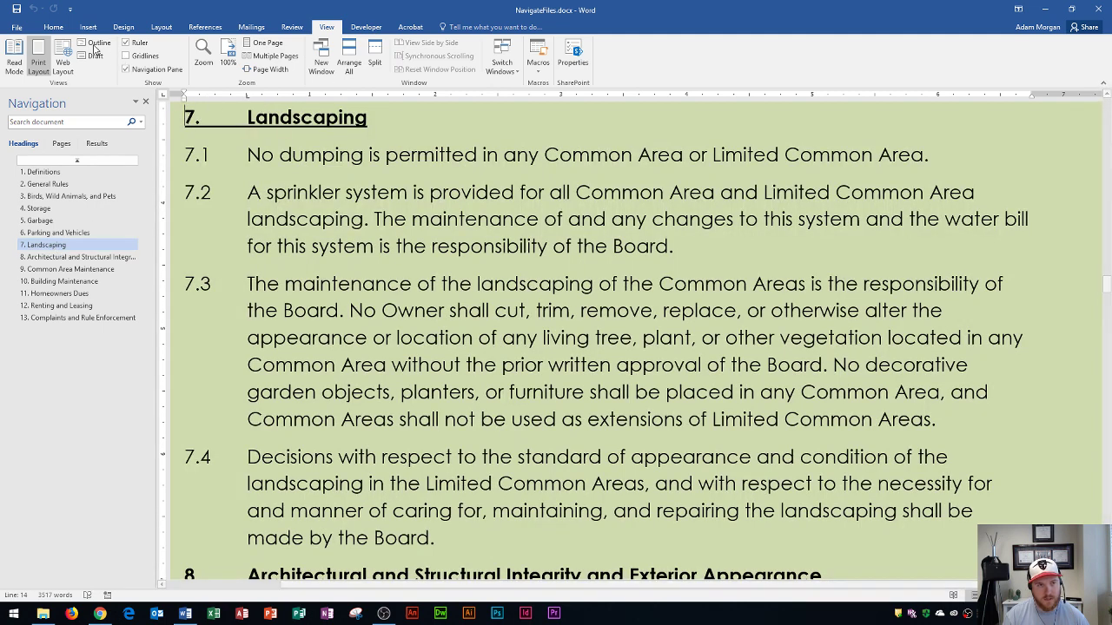
pyautogui.hotkey('alt', 'h')
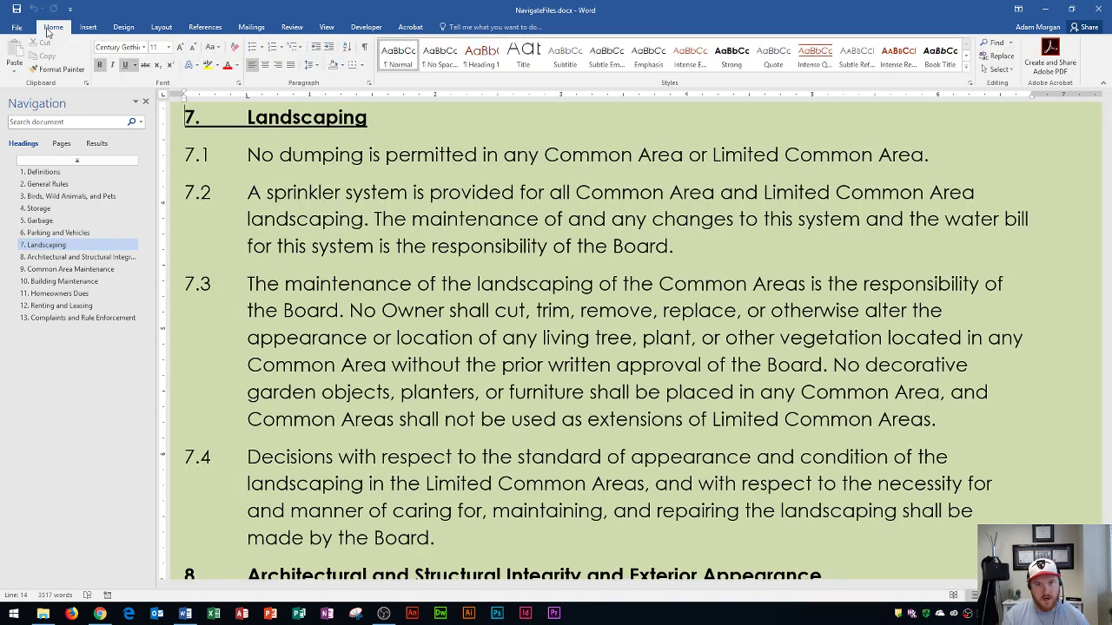
# Step: Go to page 5 through the page thumbnails and close the Navigation pane
pyautogui.click(62, 144)
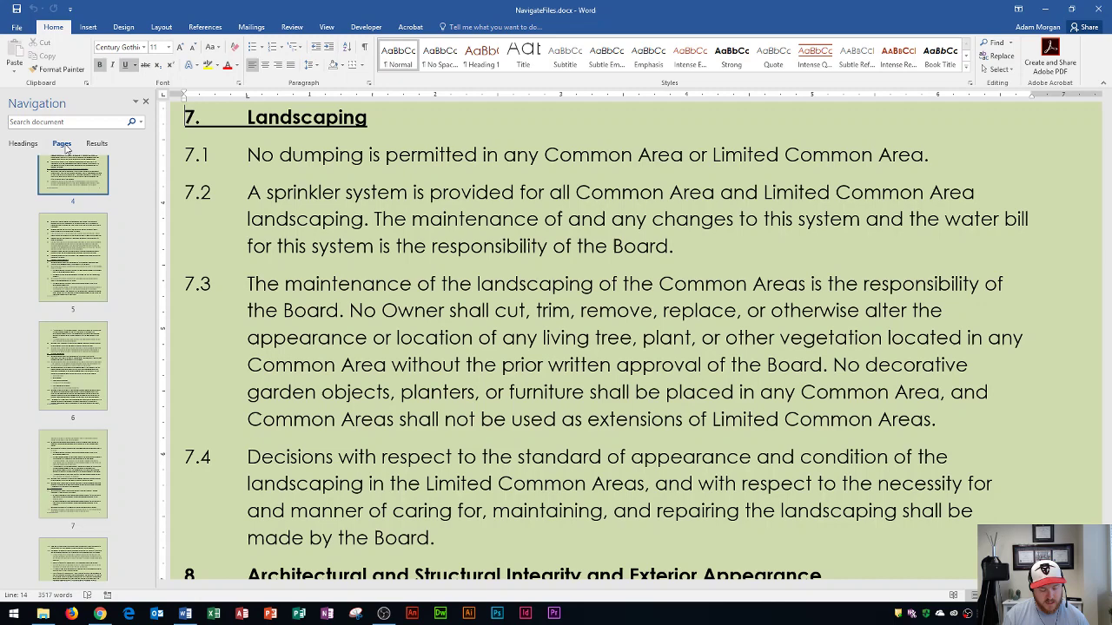
pyautogui.click(70, 257)
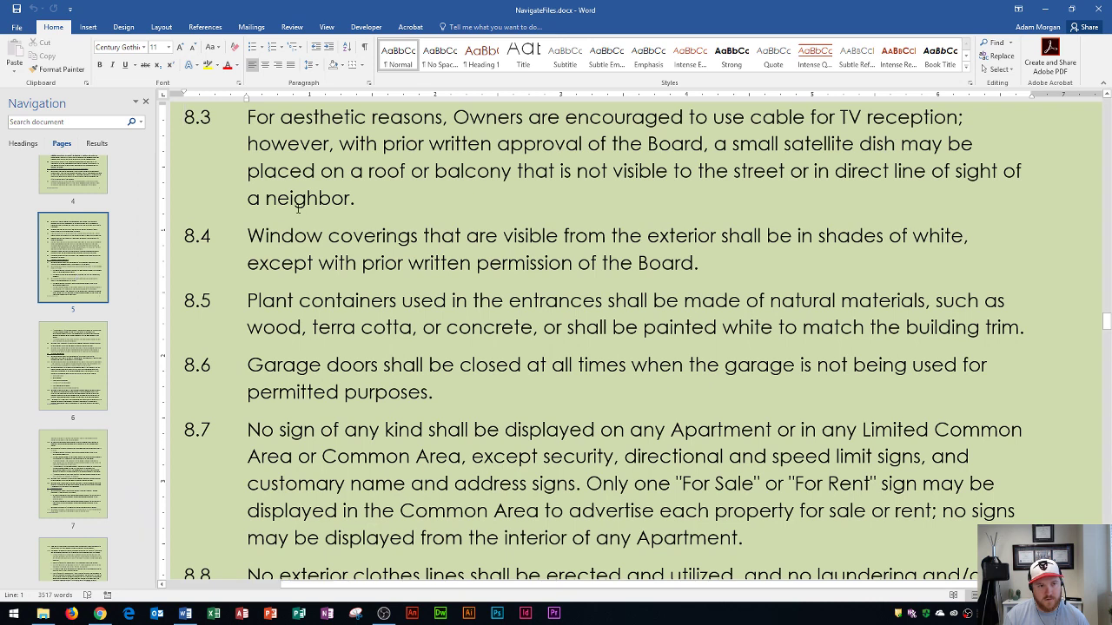
pyautogui.scroll(2, 298, 208)
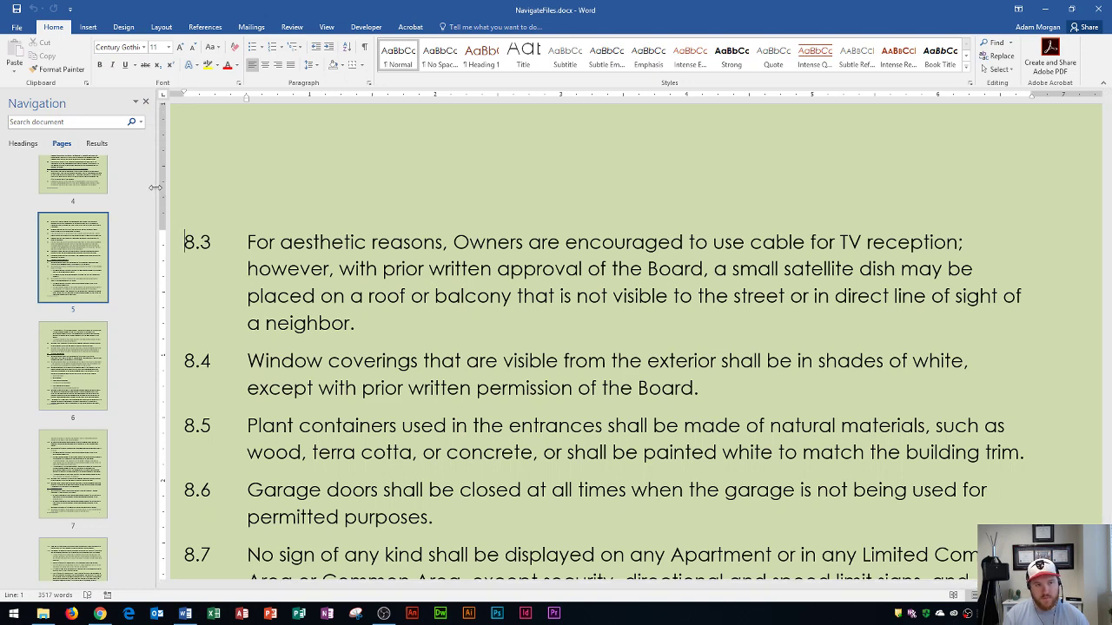
pyautogui.moveTo(155, 187); pyautogui.dragTo(164, 208)
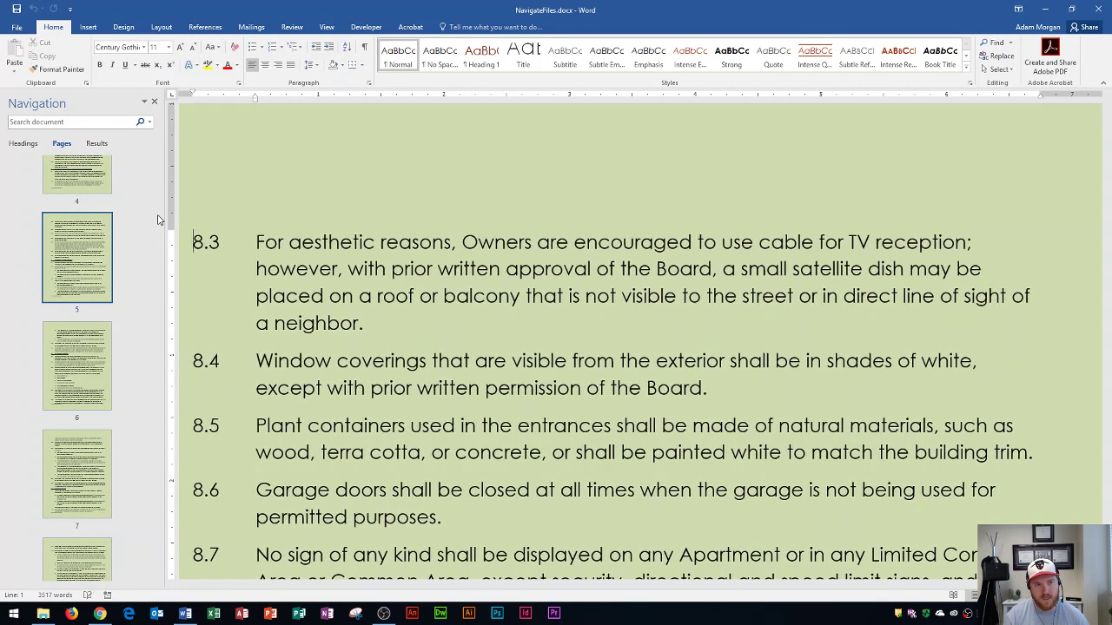
pyautogui.click(155, 104)
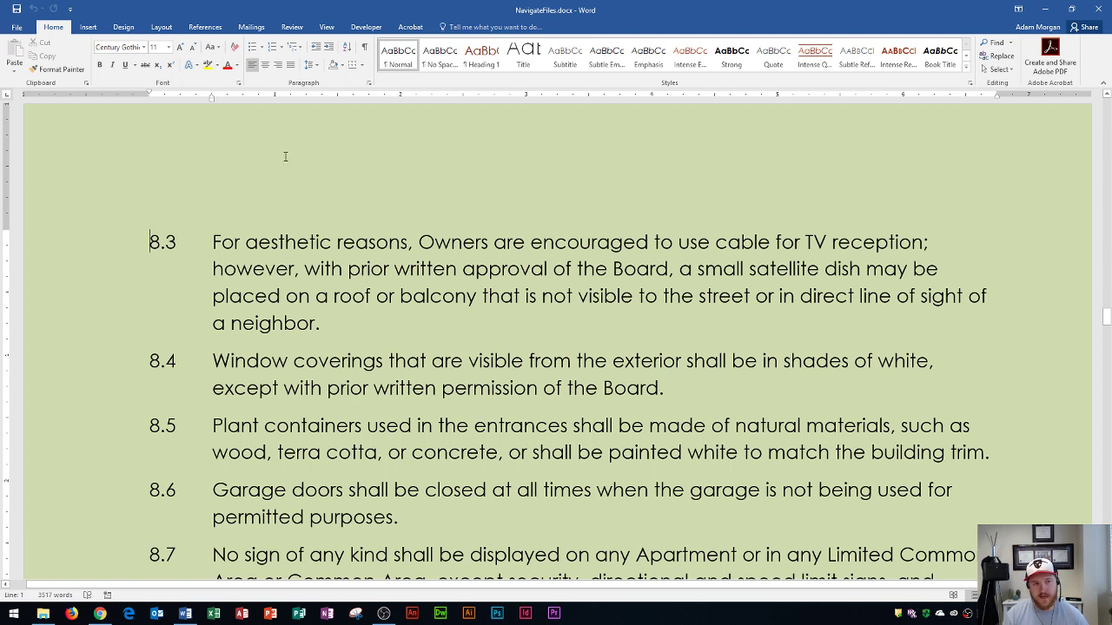
# Step: Pin NavigateFiles.docx in the list of recent documents and unpin it again
pyautogui.click(14, 29)
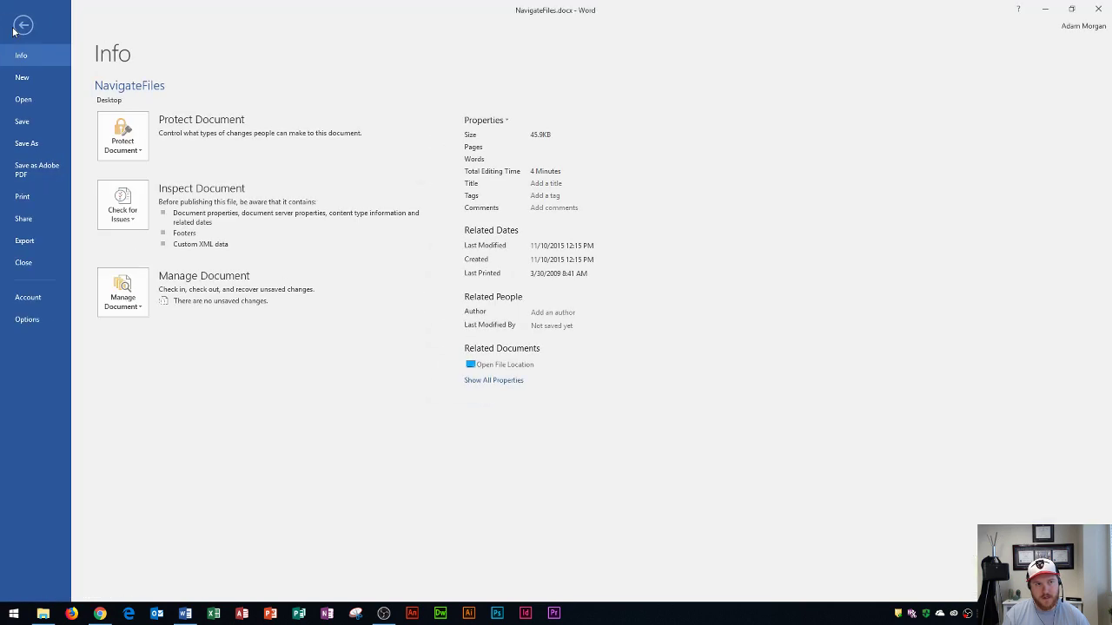
pyautogui.click(23, 105)
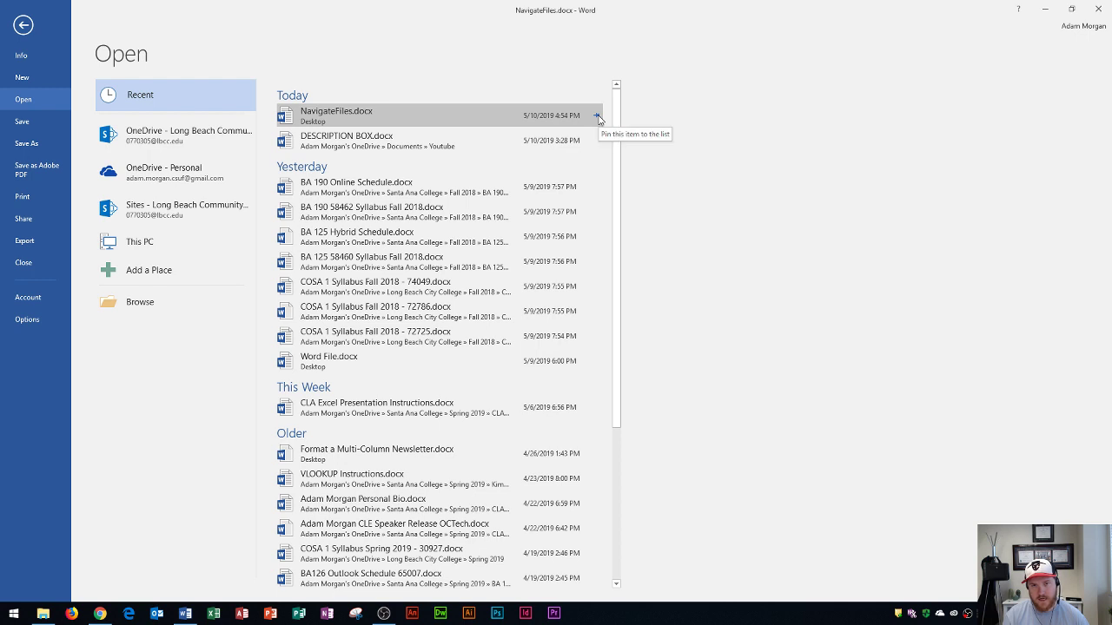
pyautogui.click(596, 115)
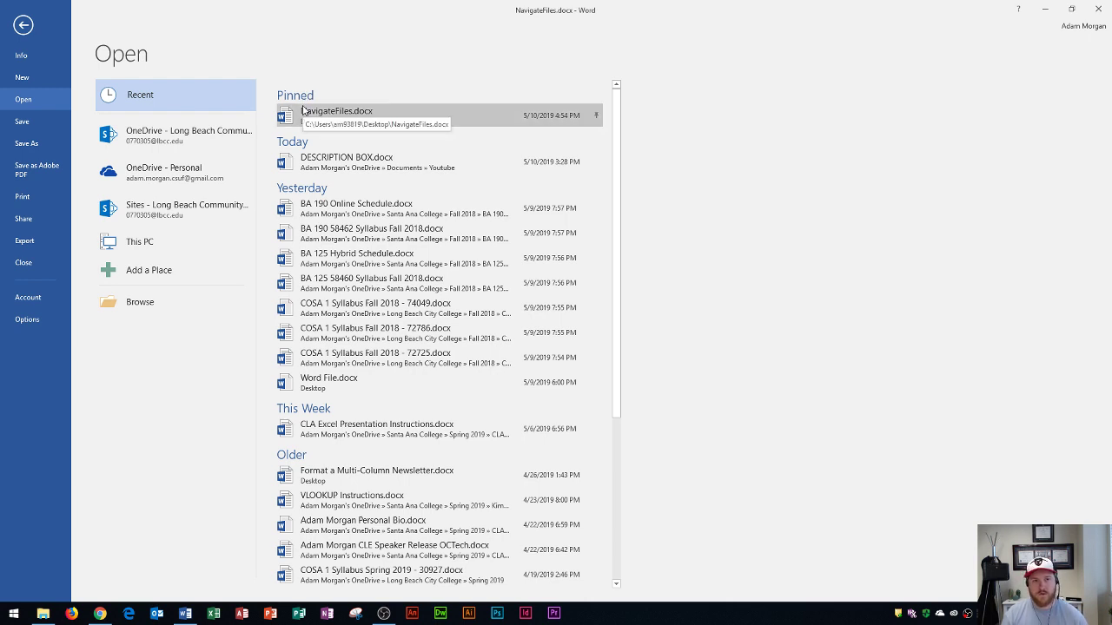
pyautogui.click(597, 115)
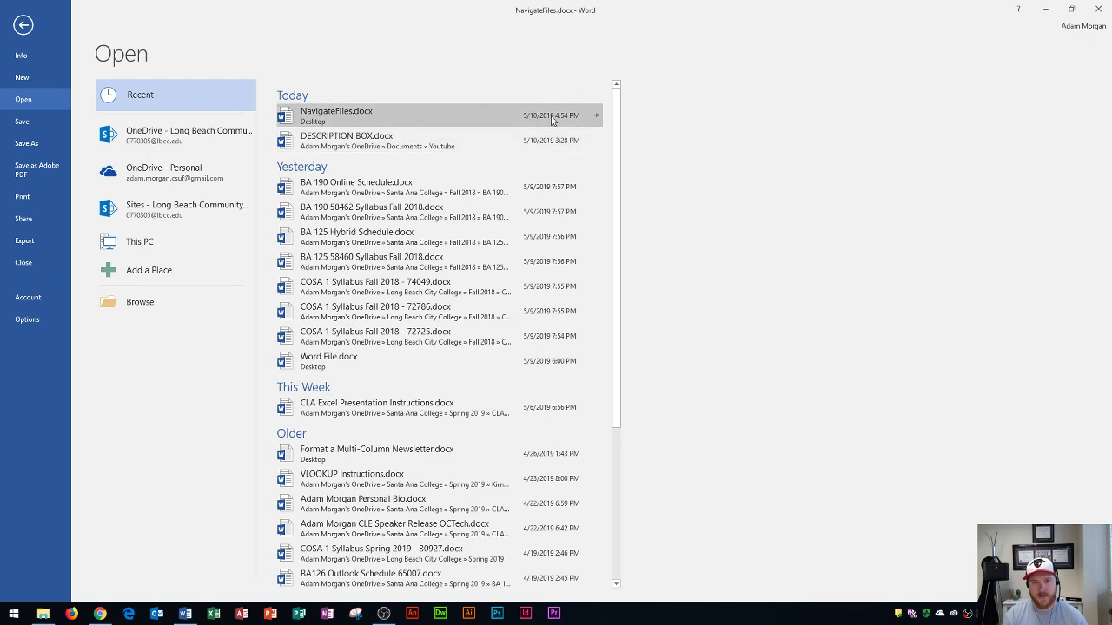
pyautogui.click(596, 116)
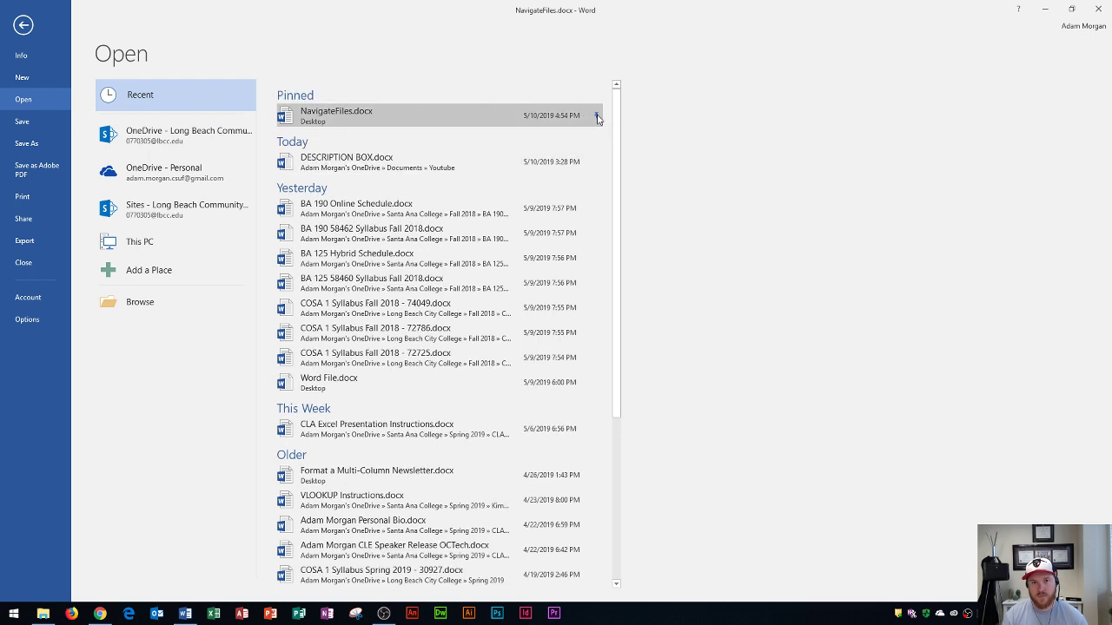
pyautogui.click(598, 116)
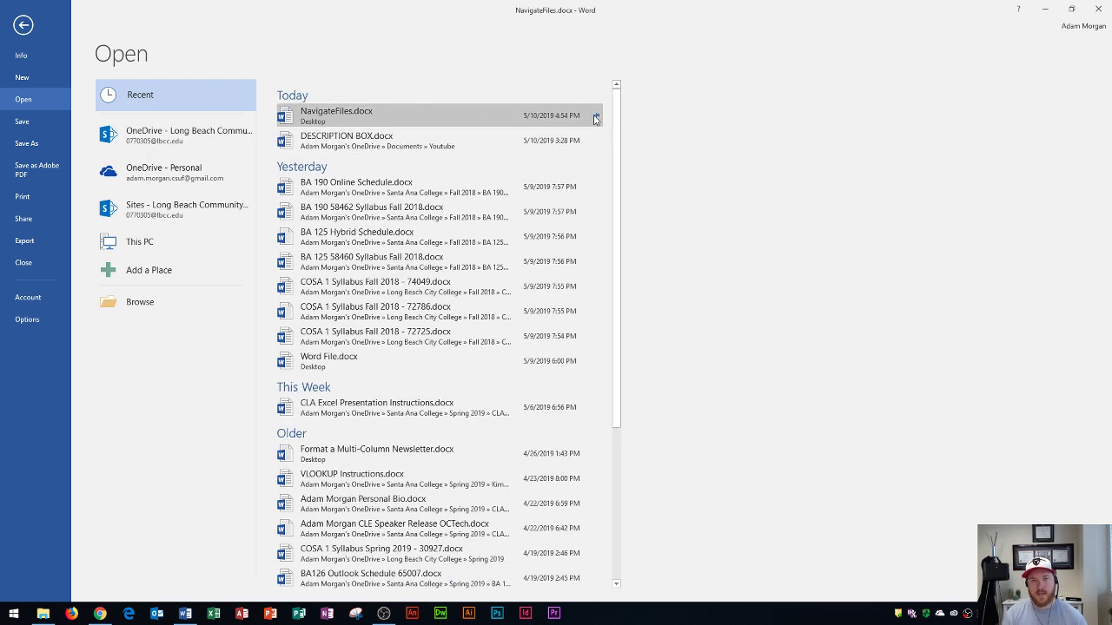